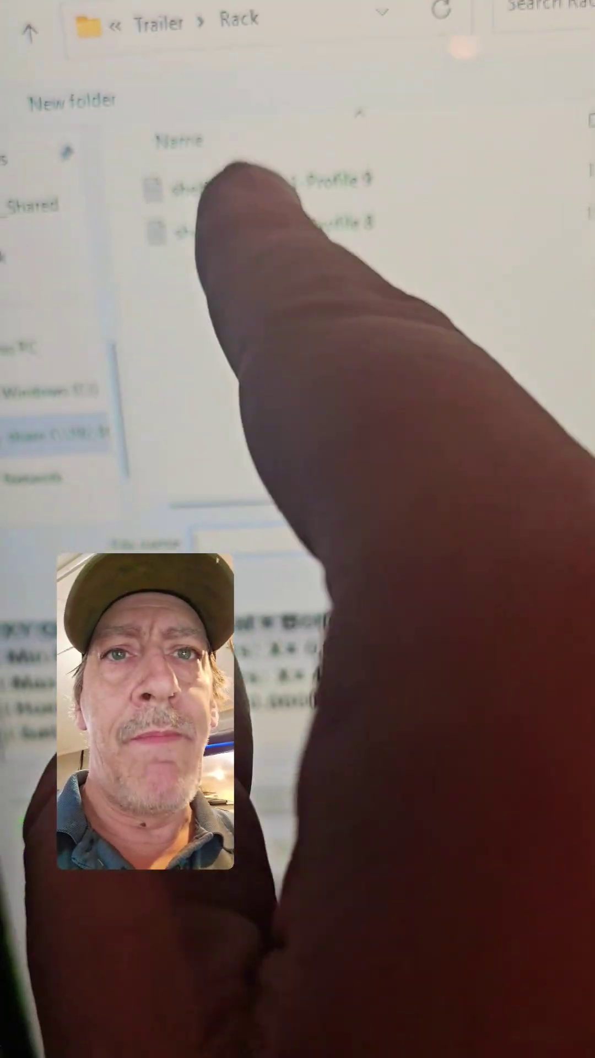
- Open shelf1_Sheet 3_1-Profile 9 from the Rack folder as the Mach4 program
click(215, 321)
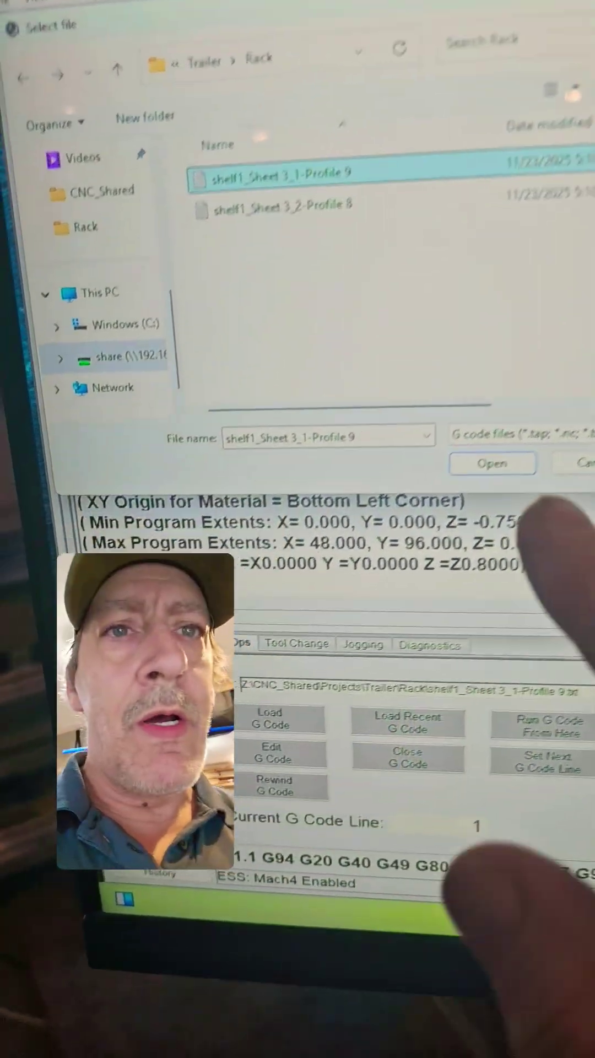
click(396, 527)
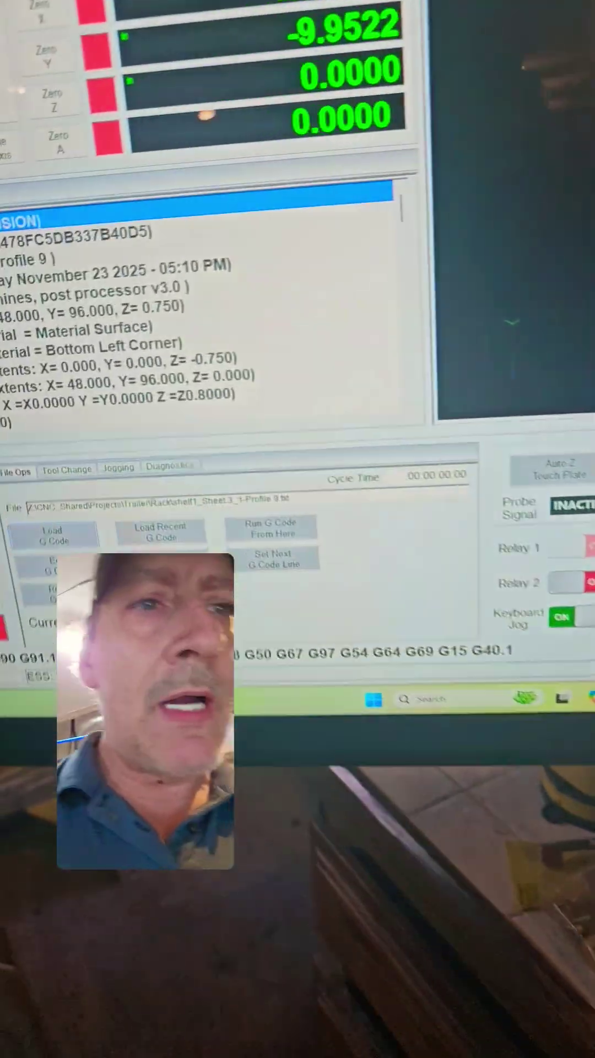
- Bring the browser forward on the homepage.lundsys.net services dashboard
key(alt+Tab)
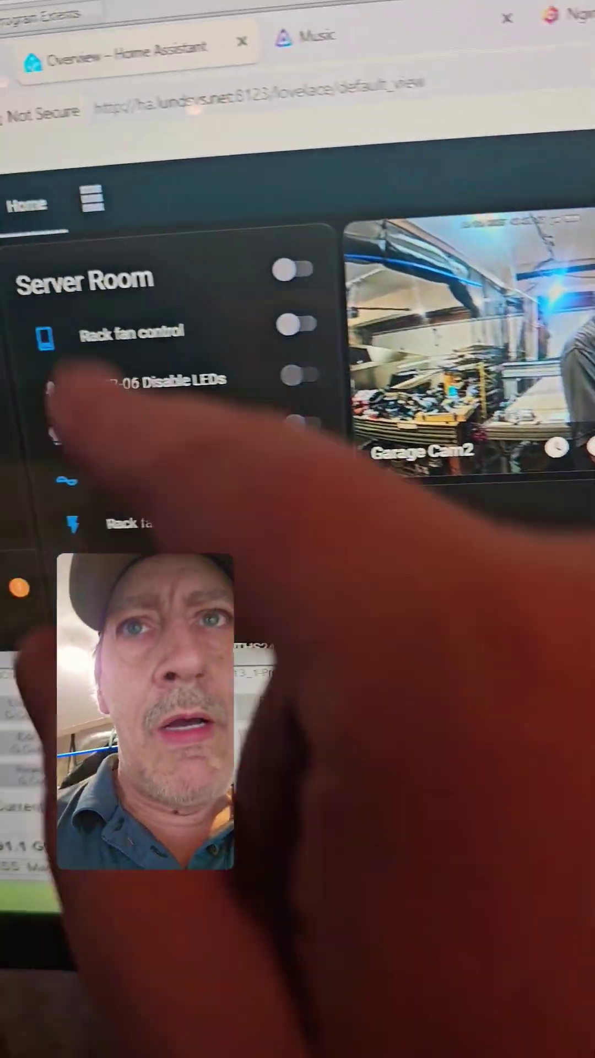
click(21, 30)
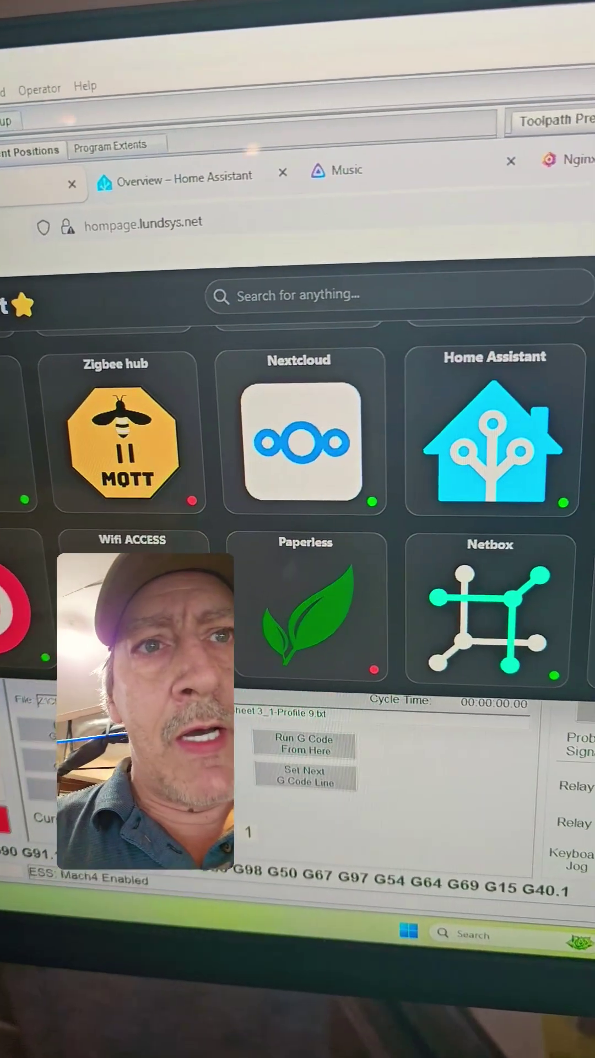
scroll(330, 495, up, 2)
scroll(373, 462, down, 3)
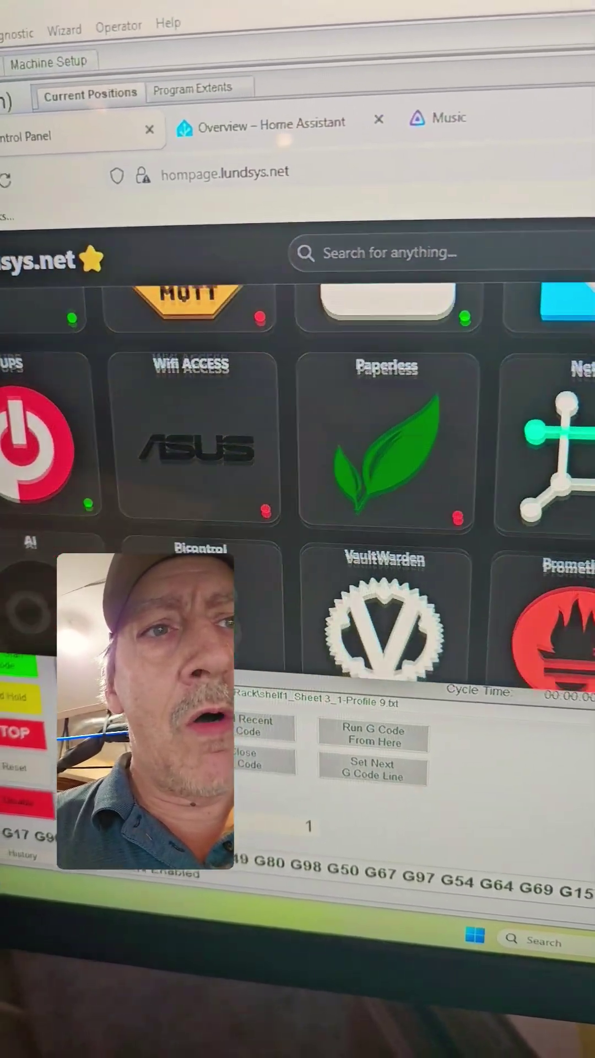
scroll(332, 455, down, 5)
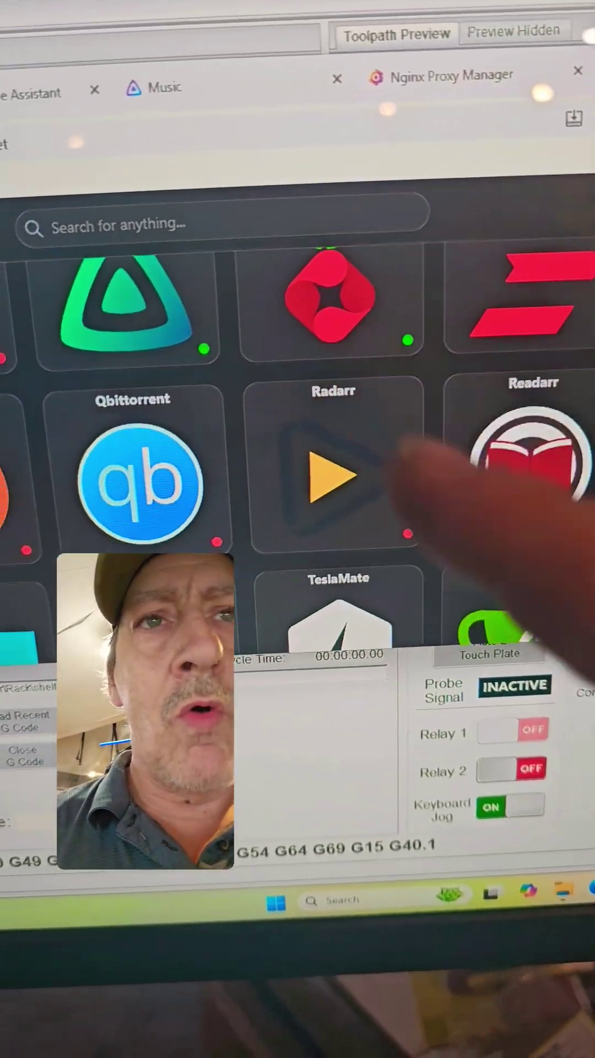
- Return to the Home Assistant Overview with the Server Room and Trailer cards
click(66, 73)
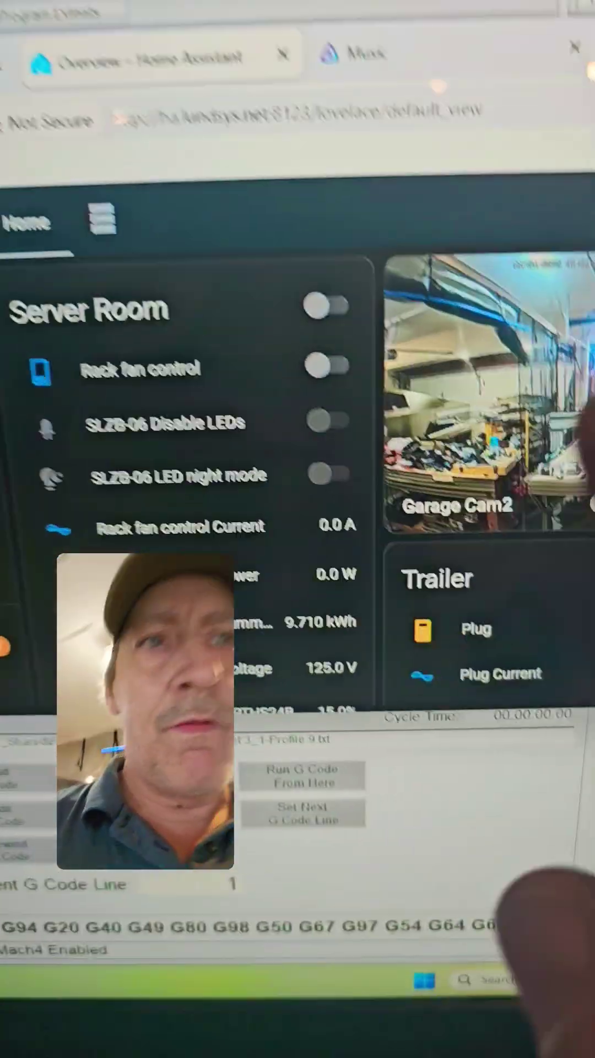